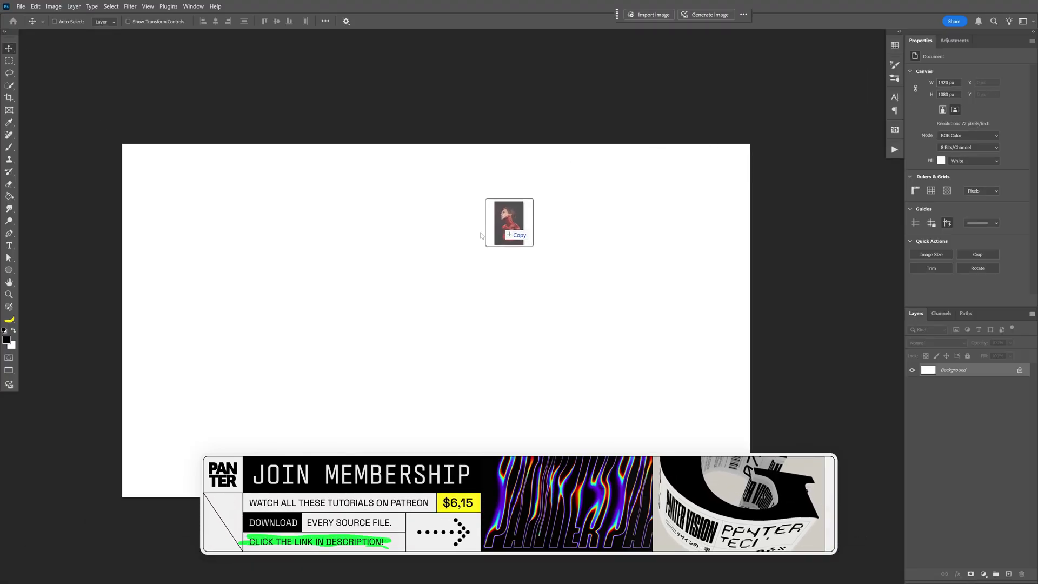
Place the red-glitter model photo on the 1920×1080 canvas and scale it up.
left_click_drag(498, 226, 429, 322)
left_click_drag(576, 320, 837, 279)
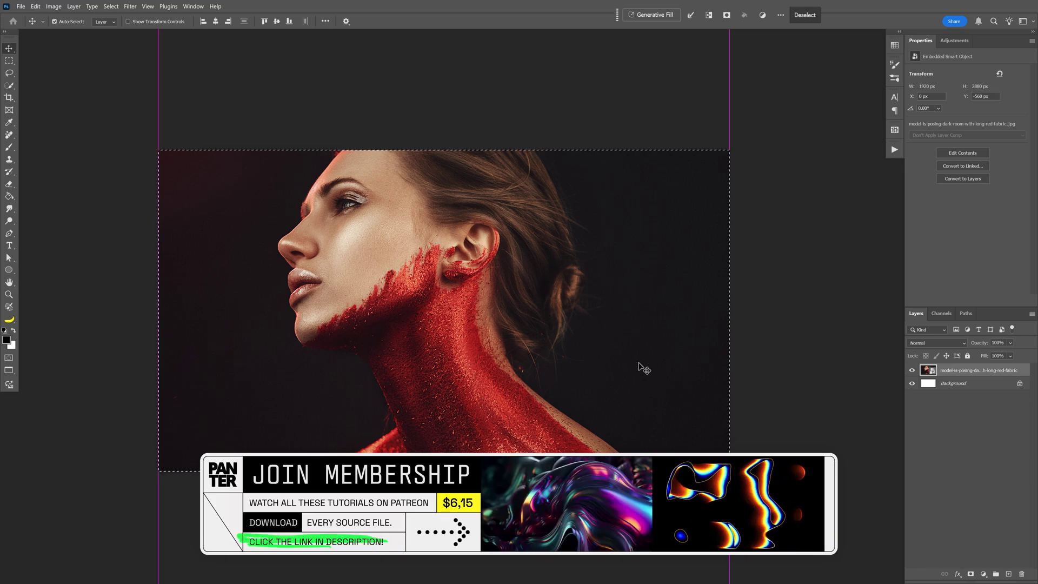
Copy the canvas-sized area of the model photo into a new Layer 1.
key("ctrl+c")
key("ctrl+v")
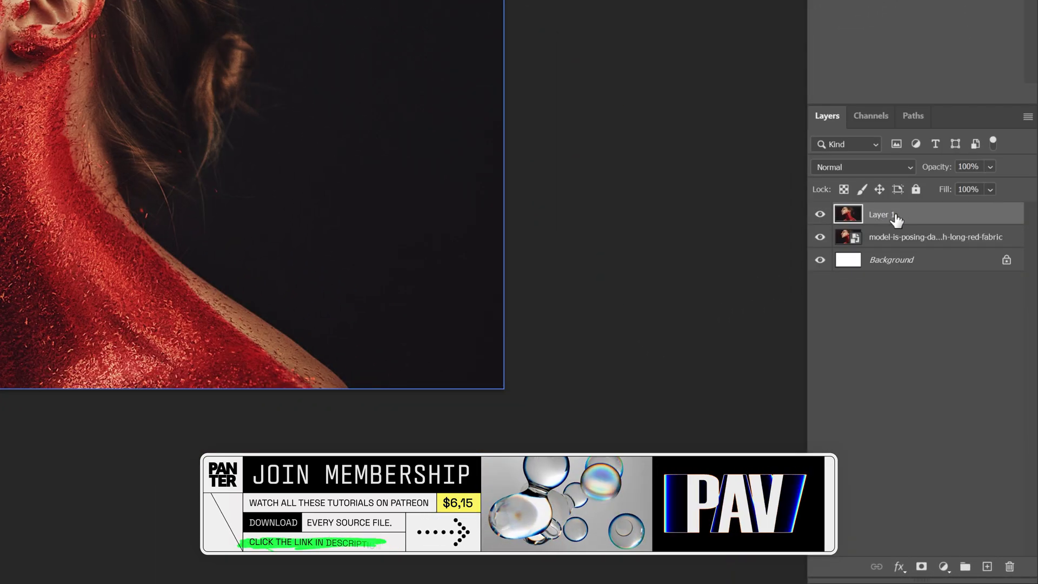
left_click_drag(898, 220, 900, 241)
key("ctrl+t")
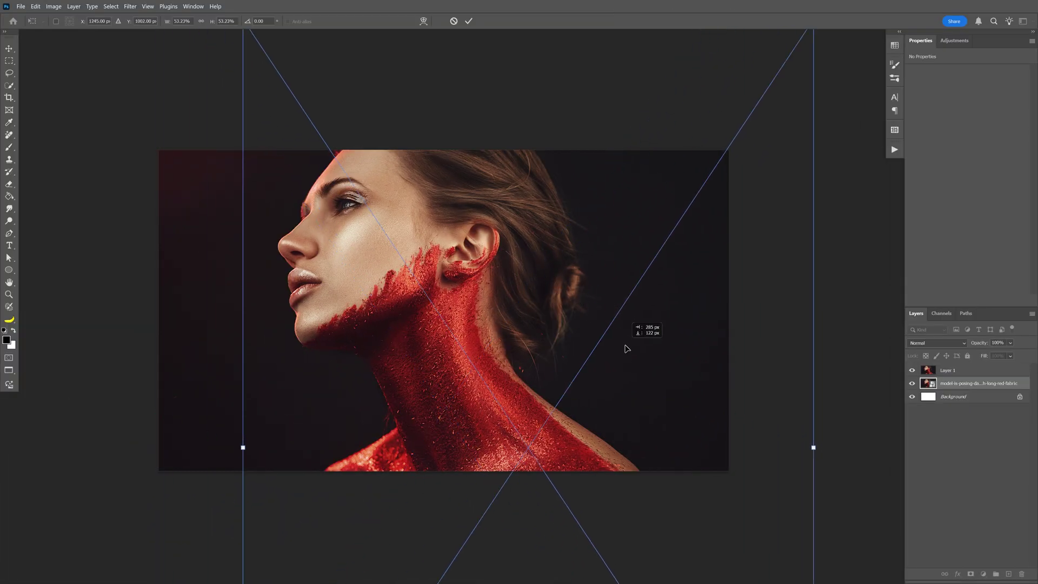
key("ctrl+z")
key("ctrl+minus")
left_click_drag(577, 285, 568, 276)
key("Return")
key("ctrl+plus")
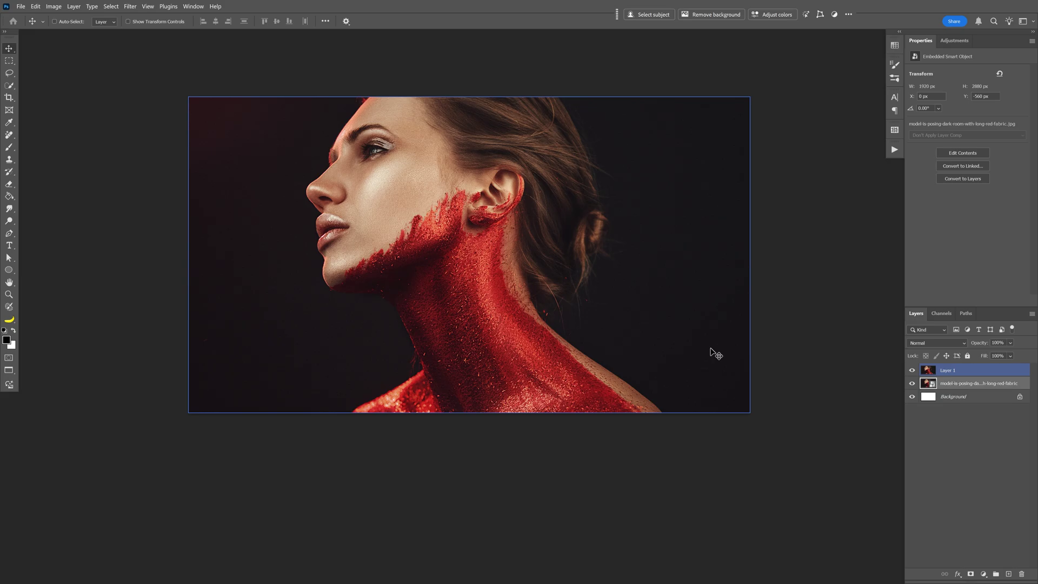
left_click(972, 372)
key("ctrl+t")
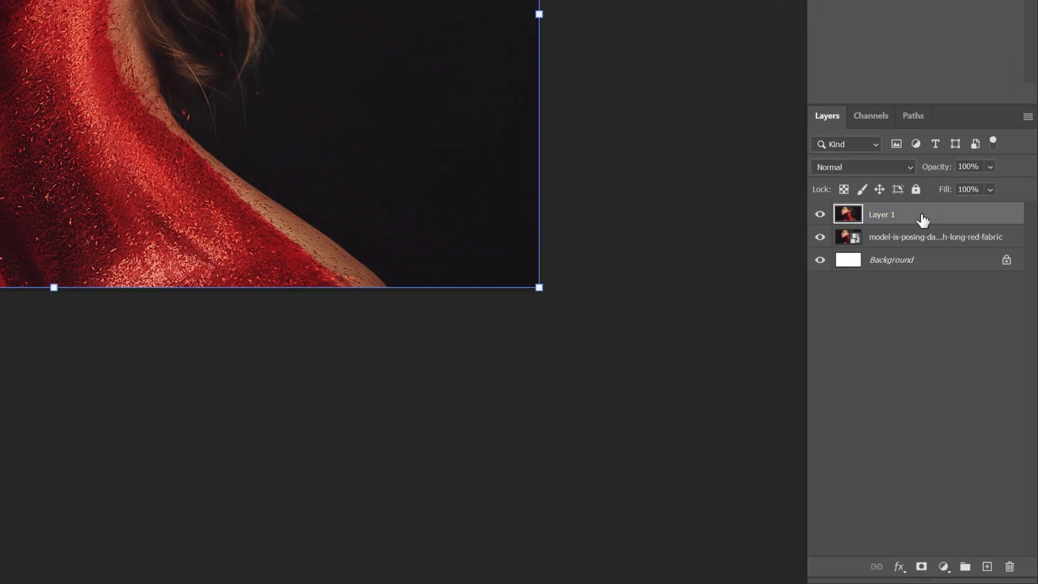
key("Return")
Delete the original oversized photo layer and convert Layer 1 to a smart object.
left_click(904, 237)
key("Delete")
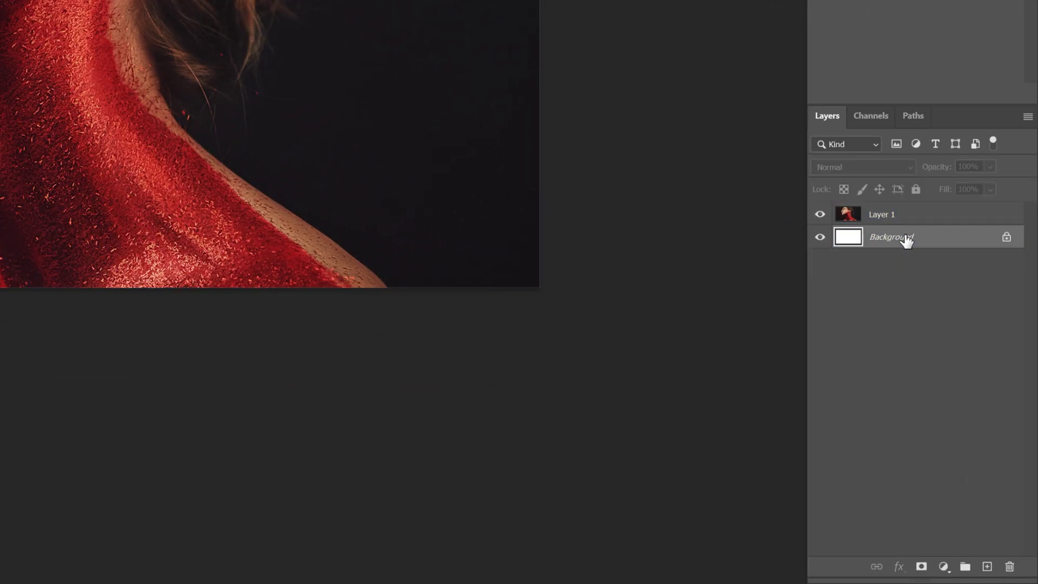
left_click(876, 214)
right_click(920, 218)
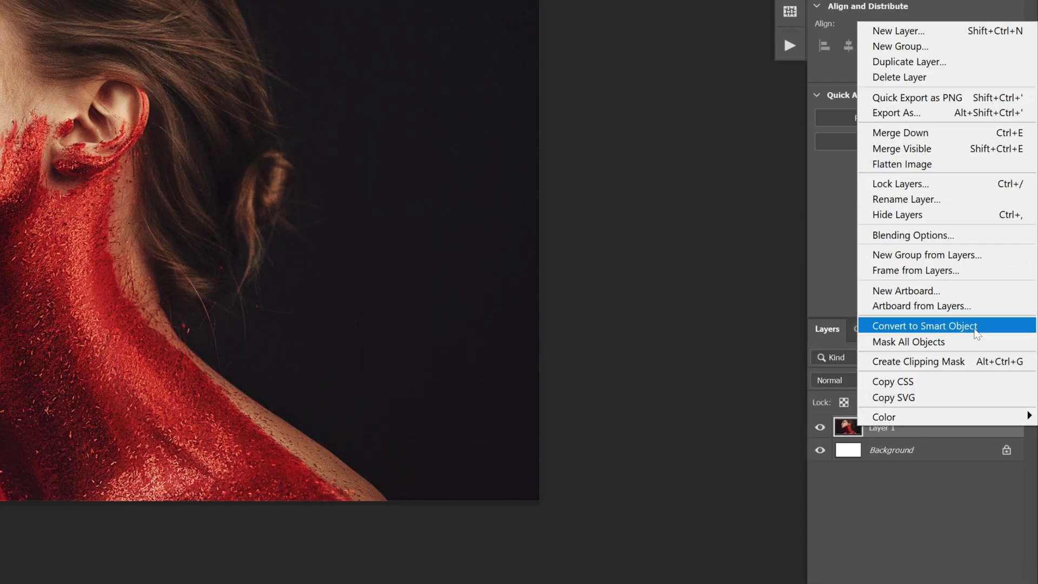
left_click(925, 112)
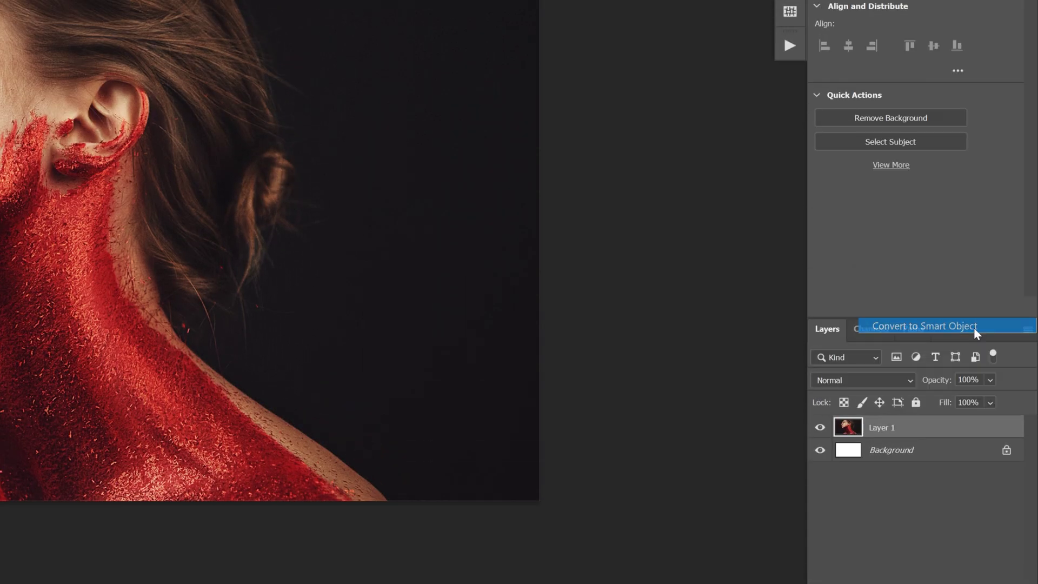
Rename the layer Subject and remove its dark background.
double_click(882, 428)
type("Subje")
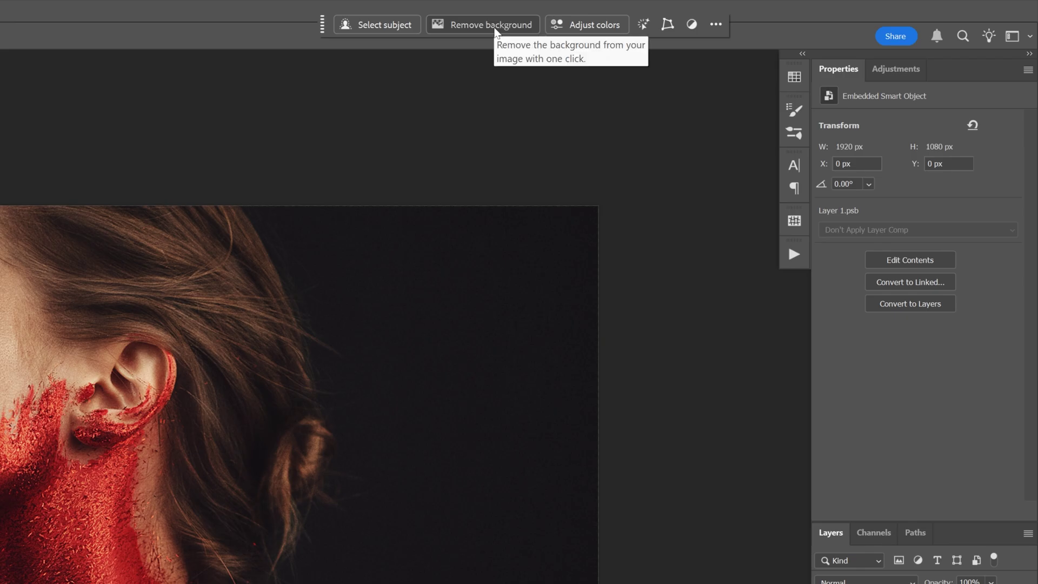
left_click(494, 25)
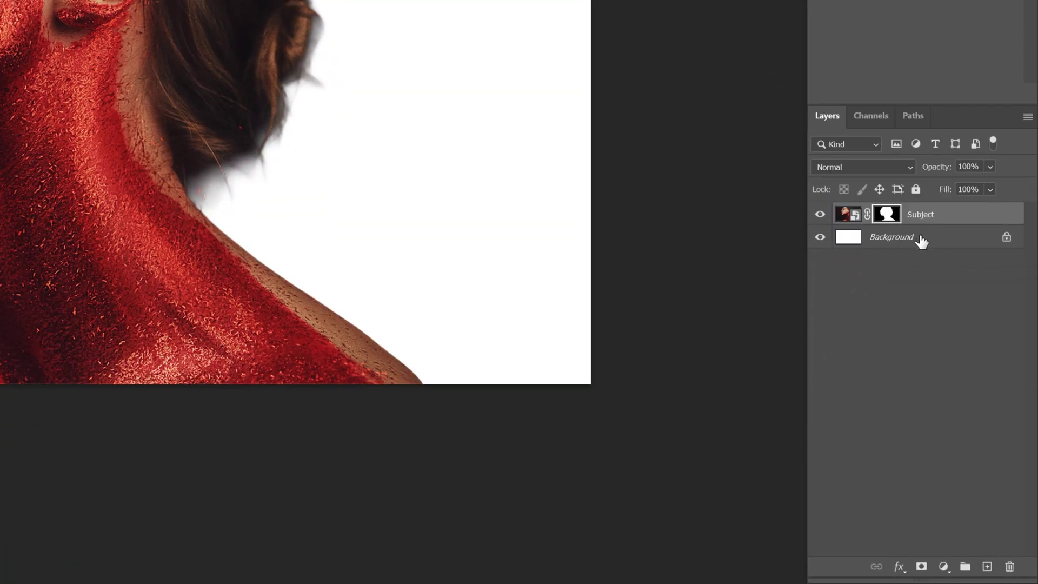
left_click(921, 241)
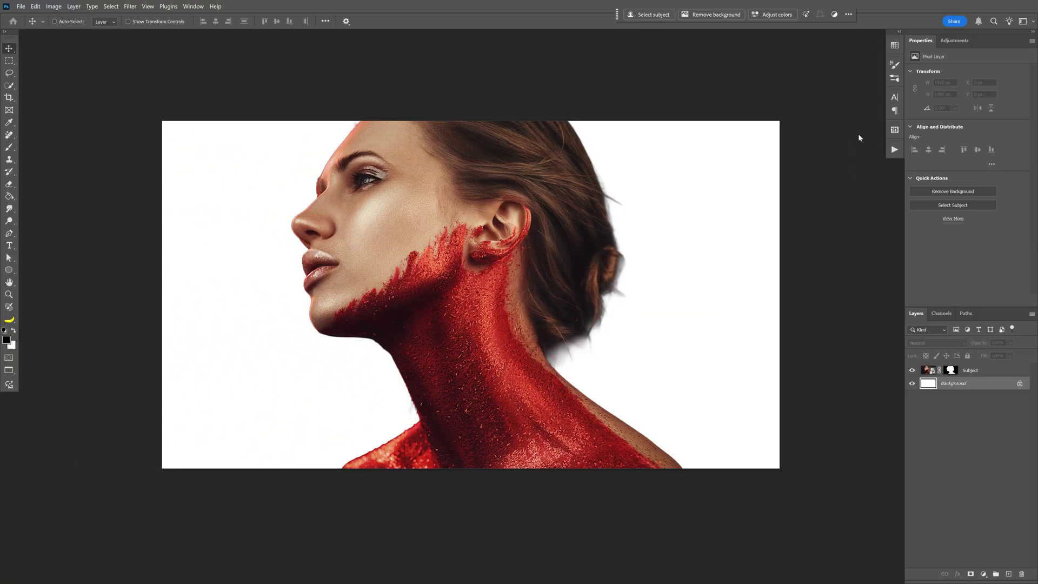
Place a city skyline photo, rotated 90° and enlarged, on the left side.
left_click_drag(860, 138, 472, 312)
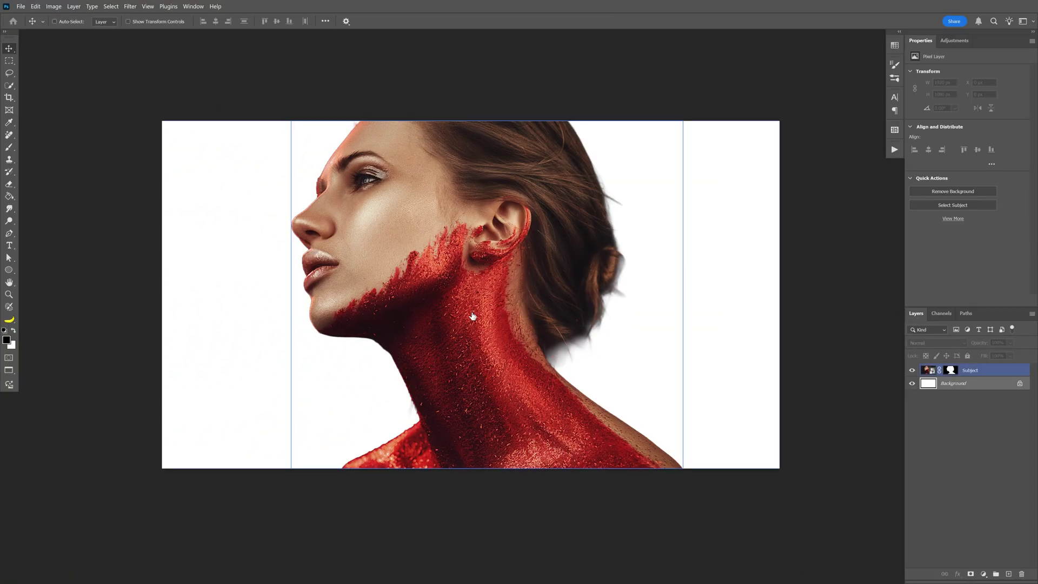
left_click_drag(733, 180, 545, 295)
left_click_drag(427, 382, 411, 352)
key("Return")
Rotate, enlarge and position the second skyline photo on the right.
left_click_drag(789, 303, 476, 578)
key("ctrl+minus")
left_click_drag(476, 303, 841, 300)
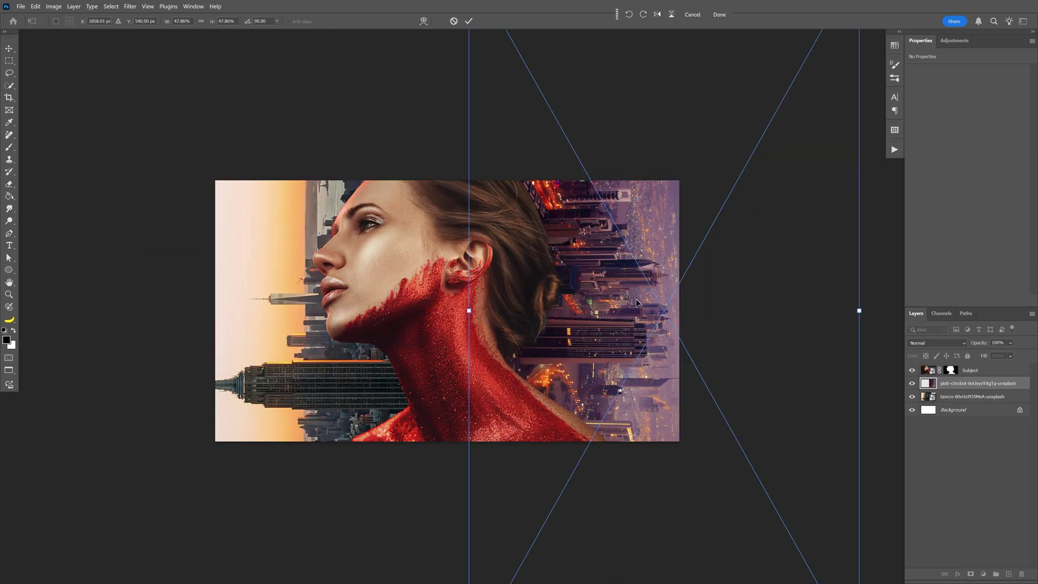
left_click_drag(638, 302, 639, 325)
key("Return")
key("ctrl+plus")
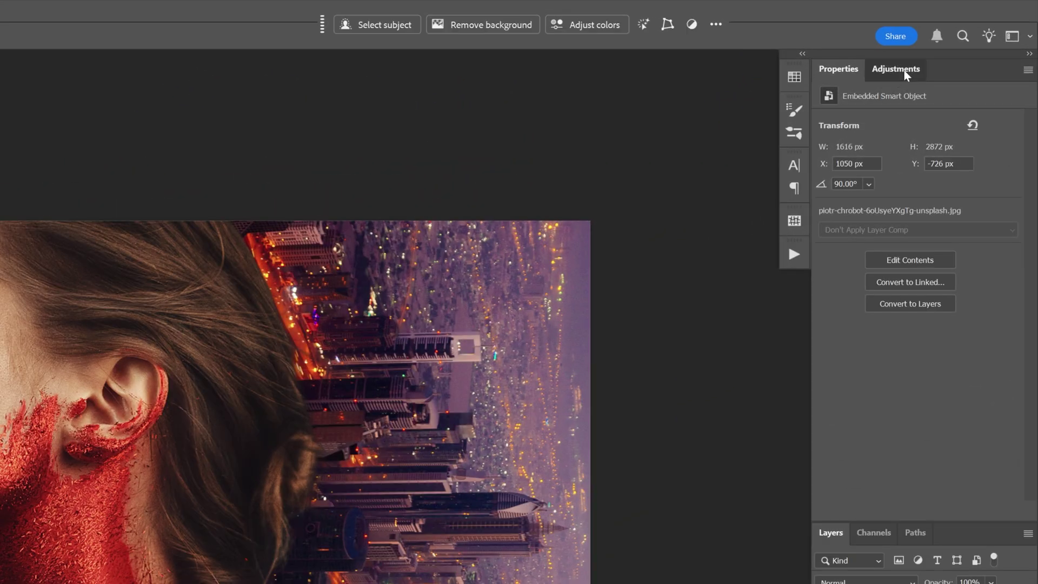
Add a Black & White adjustment to the skylines, then paint soft brush strokes on a new Layer 1.
left_click(904, 64)
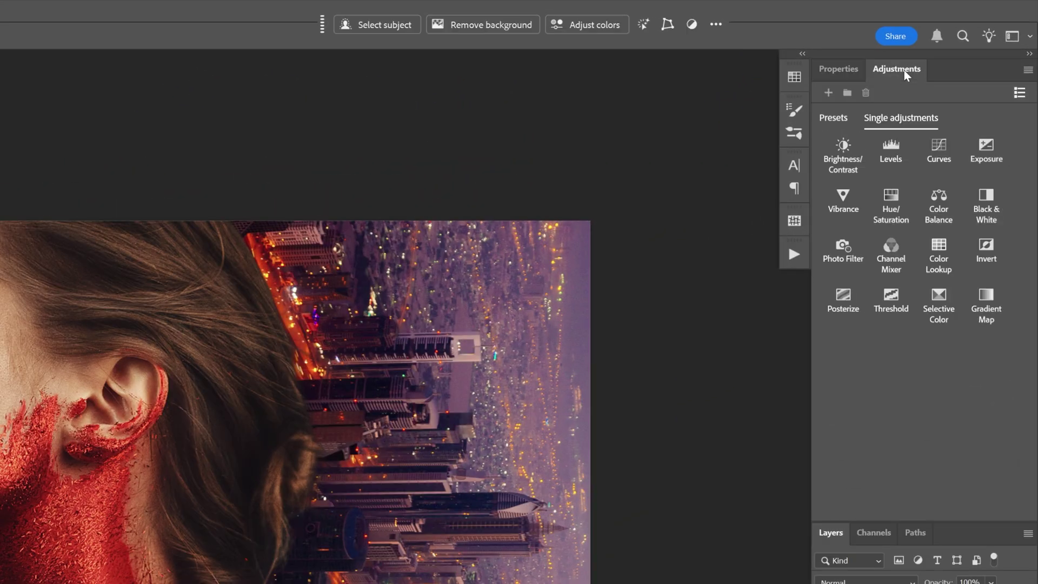
left_click(985, 211)
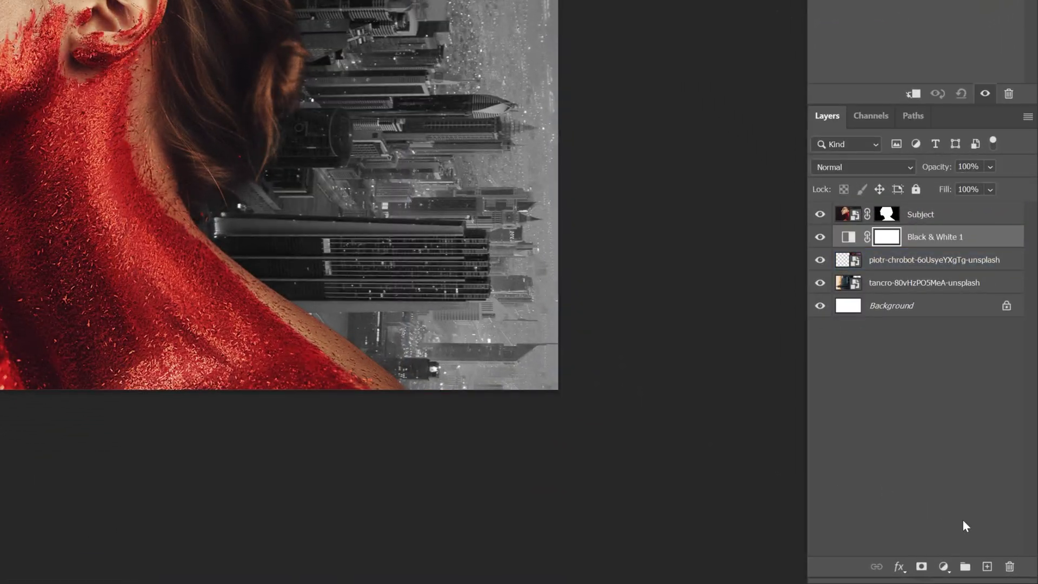
left_click(988, 568)
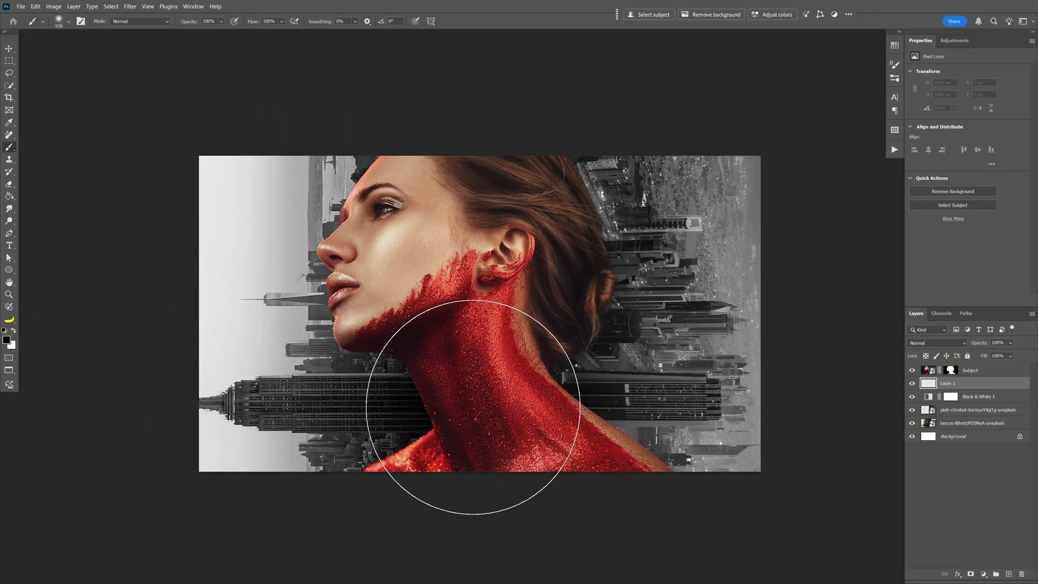
left_click_drag(473, 407, 522, 302)
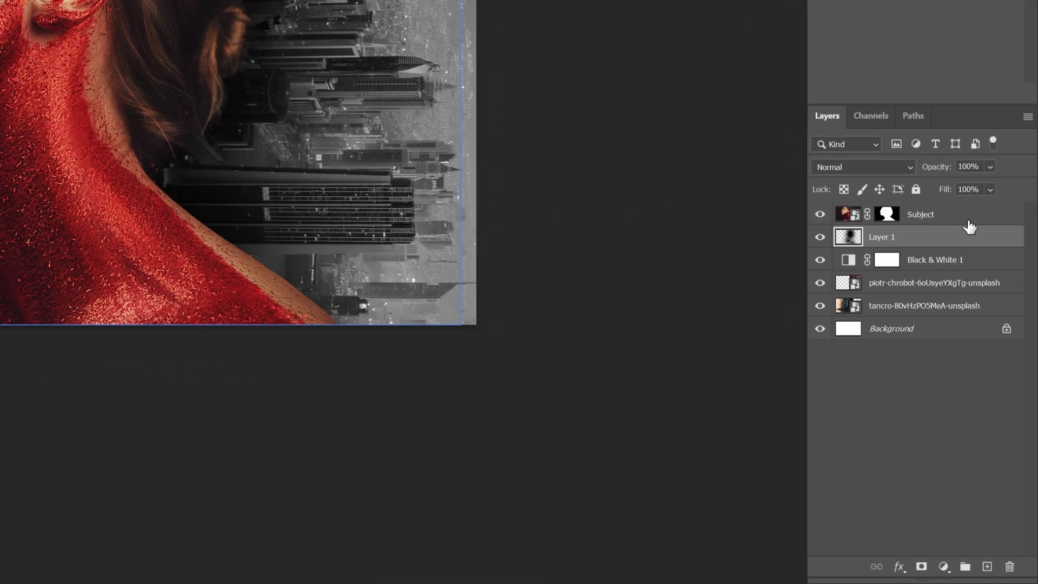
Duplicate the Subject layer with Ctrl+J and convert Subject copy to a smart object.
left_click(998, 373)
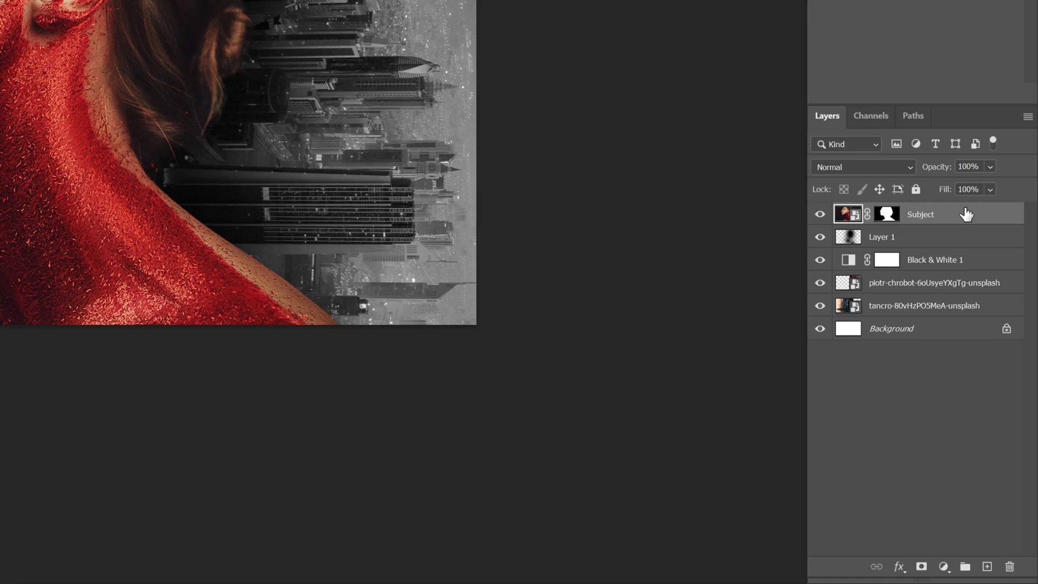
key("ctrl+j")
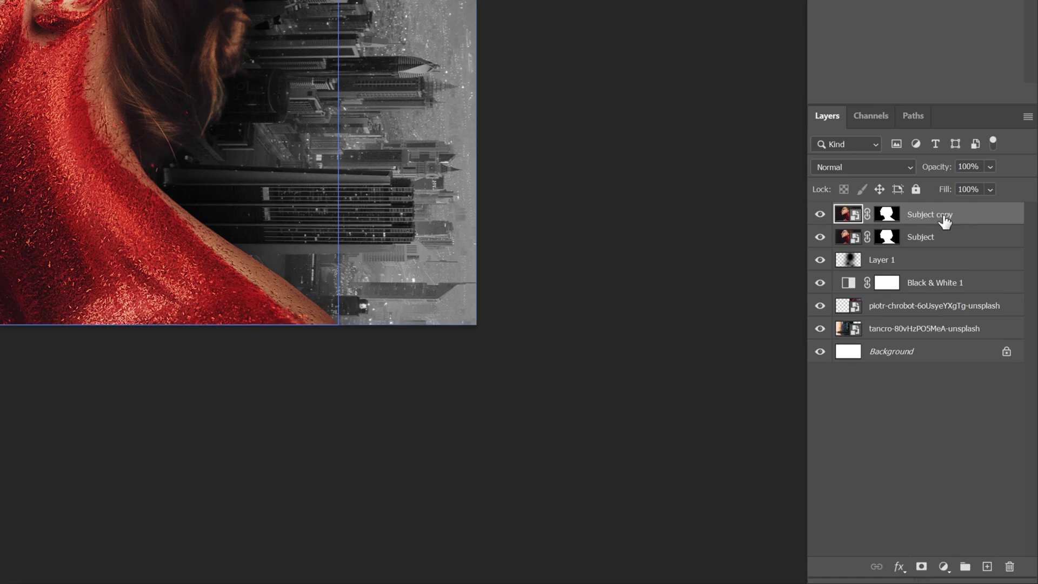
right_click(936, 216)
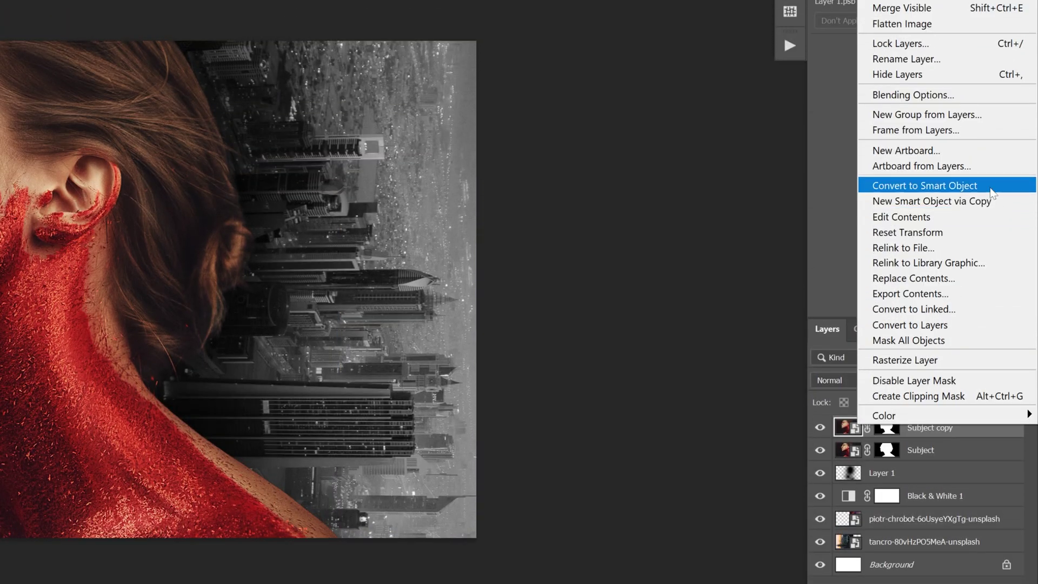
left_click(992, 192)
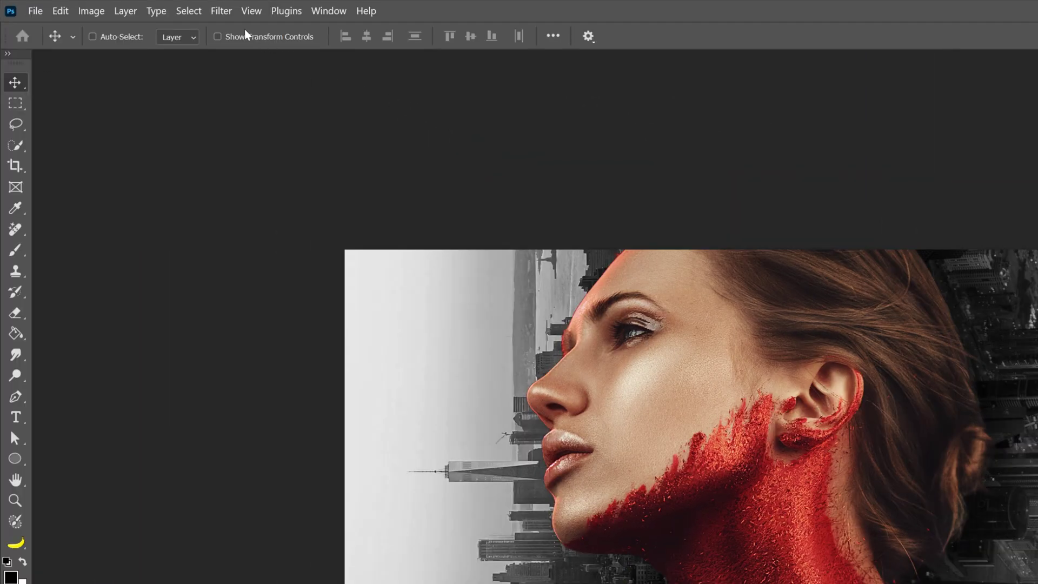
Apply an uncentred Path Blur to Subject copy with Speed 411% and Taper 34%.
left_click(226, 12)
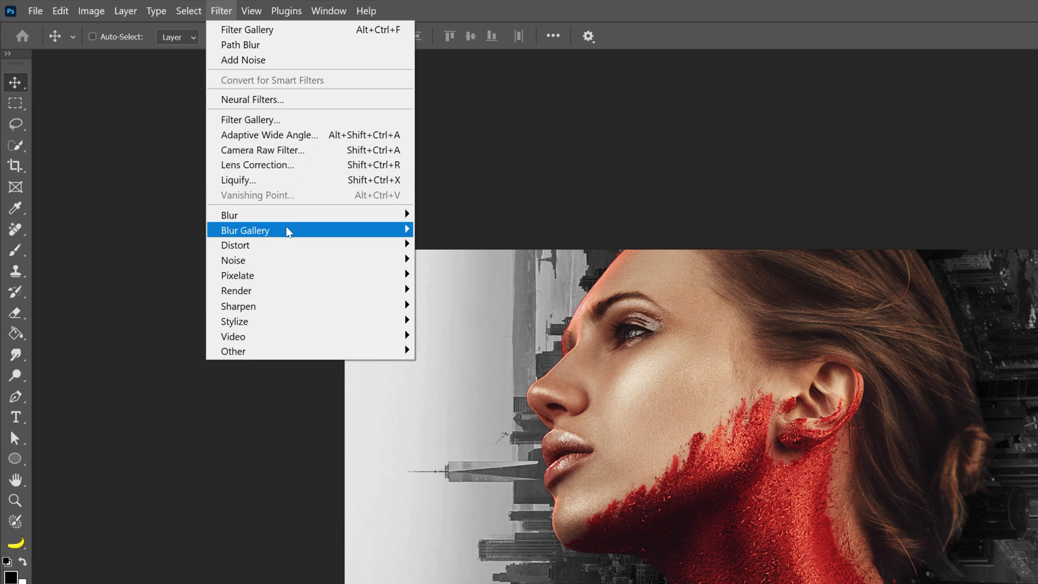
mouse_move(289, 231)
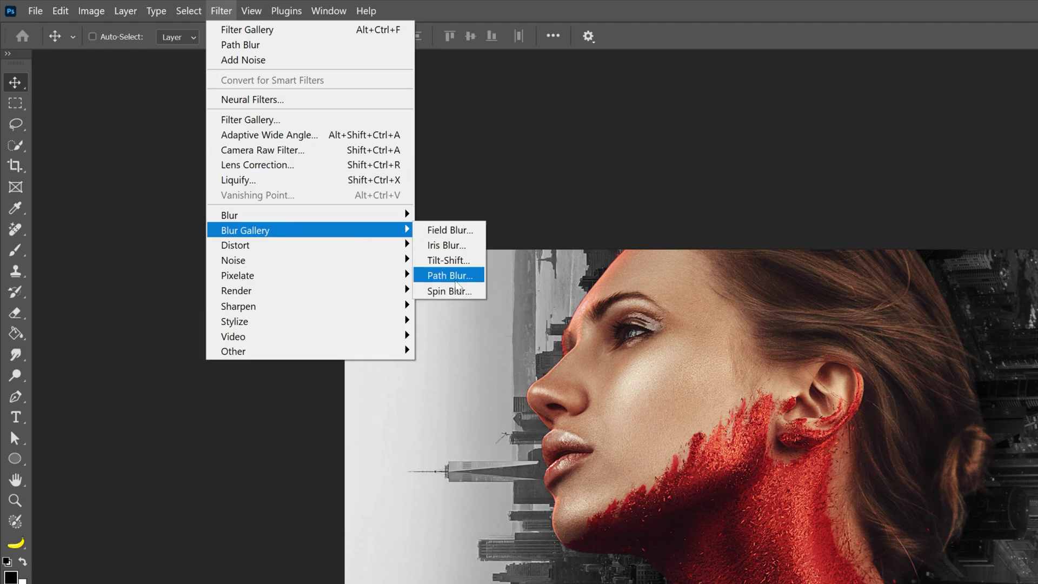
left_click(457, 287)
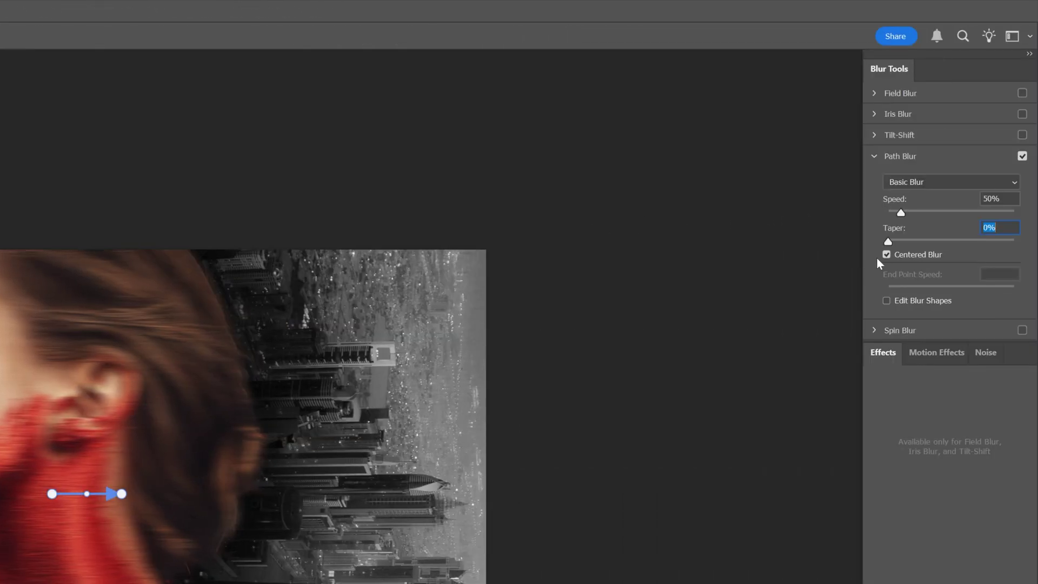
left_click(886, 255)
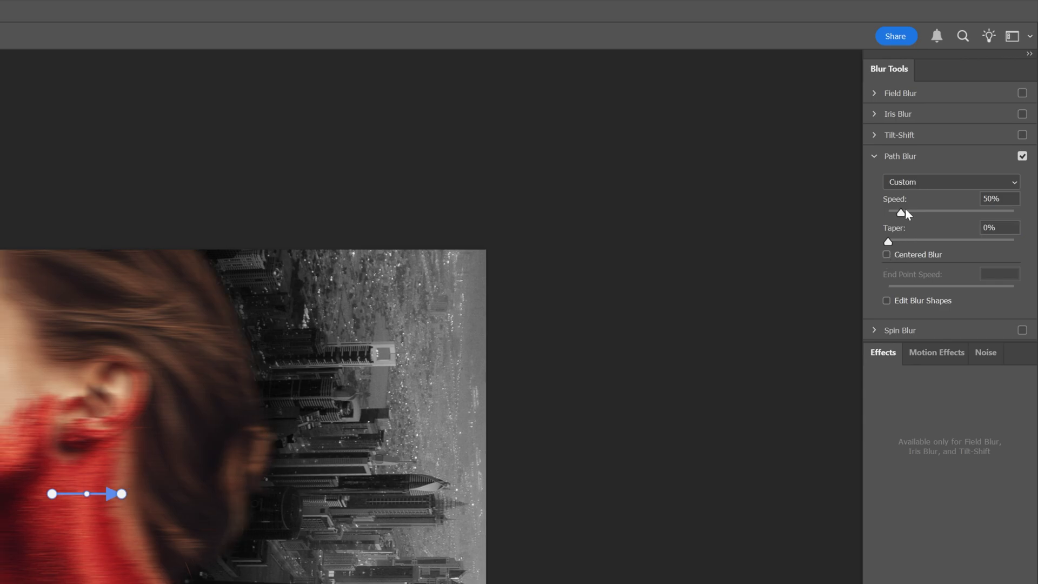
left_click_drag(906, 212, 992, 216)
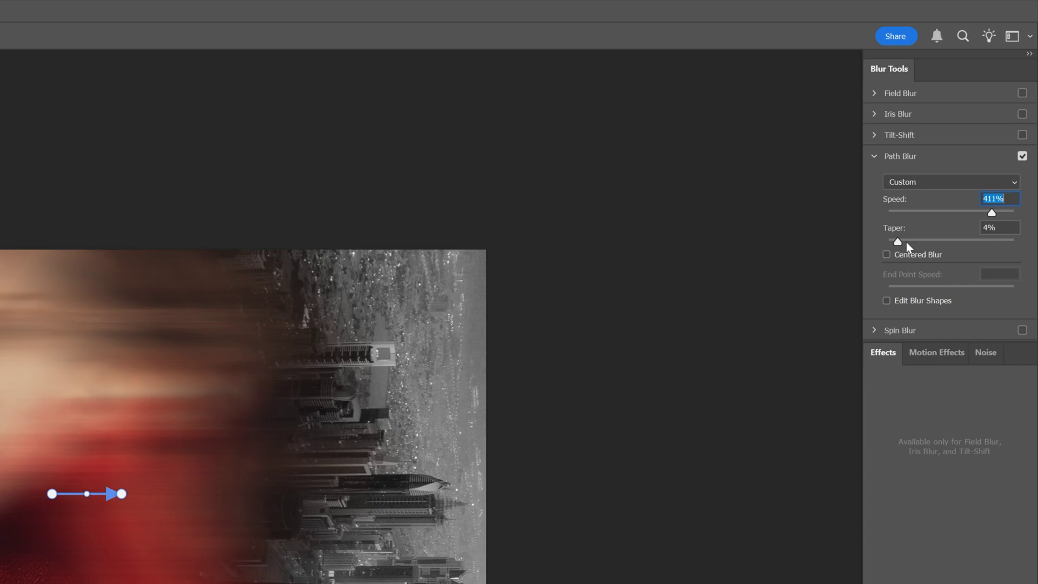
left_click_drag(906, 242, 979, 242)
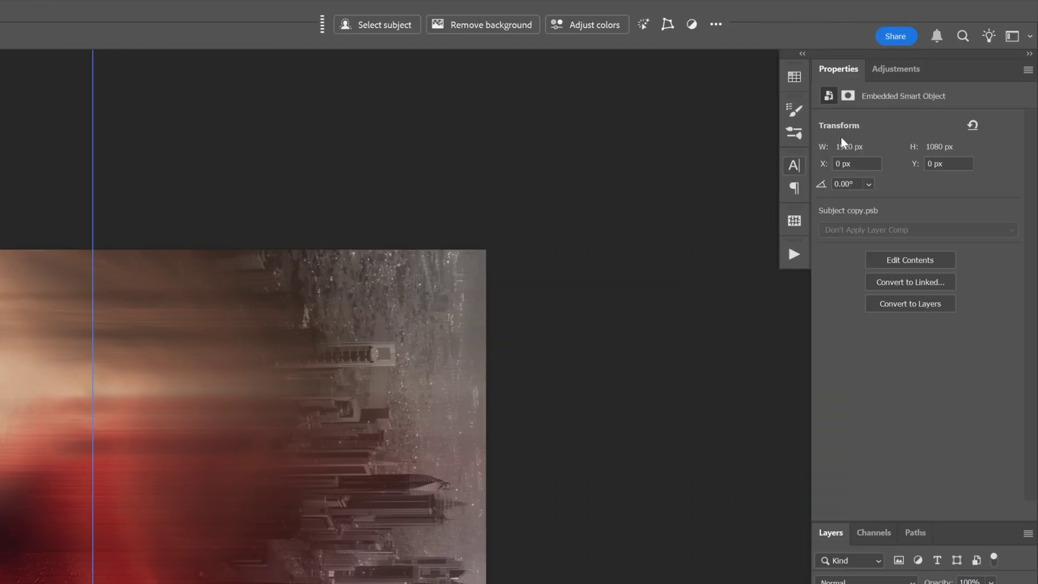
Add a Gradient Map adjustment and change its black end stop to bright cyan.
left_click(902, 67)
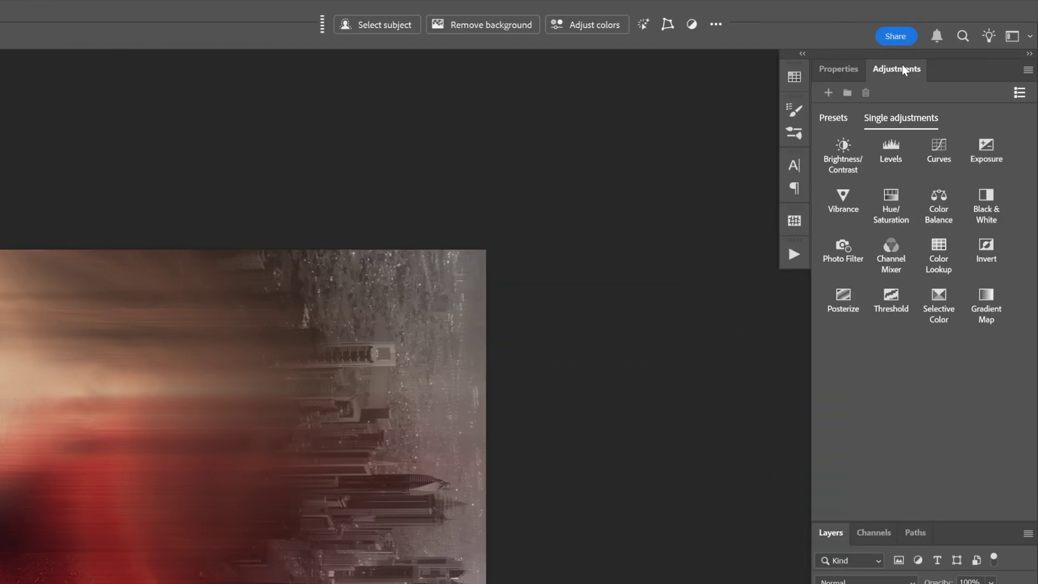
left_click(987, 322)
left_click(890, 129)
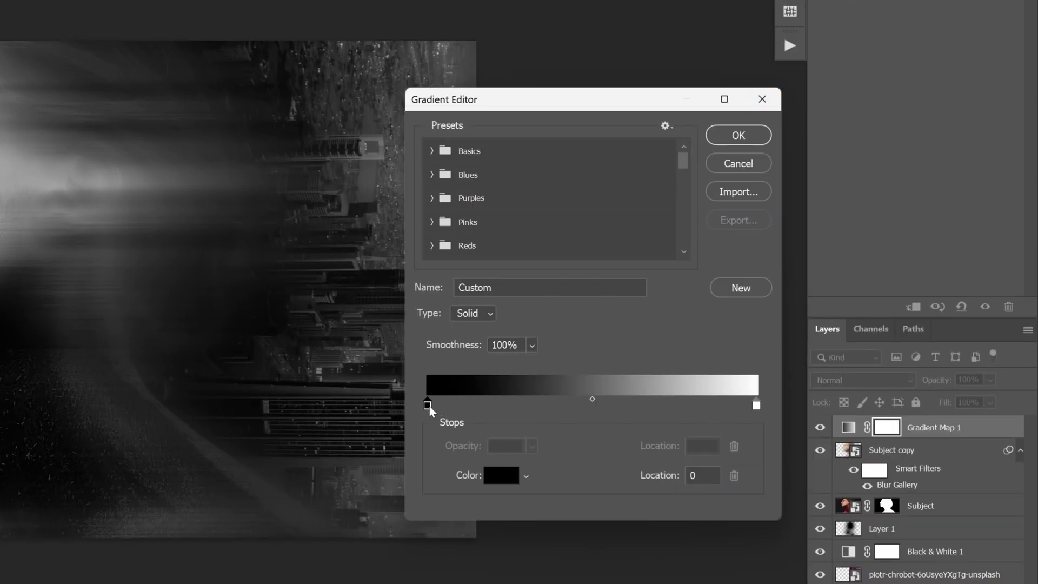
double_click(428, 406)
left_click(538, 438)
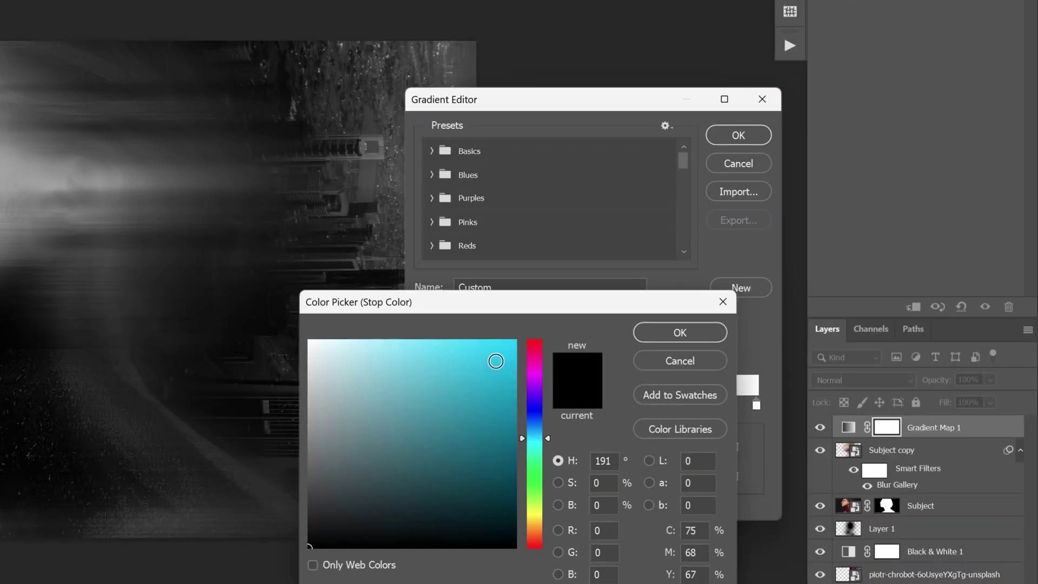
left_click_drag(496, 361, 501, 345)
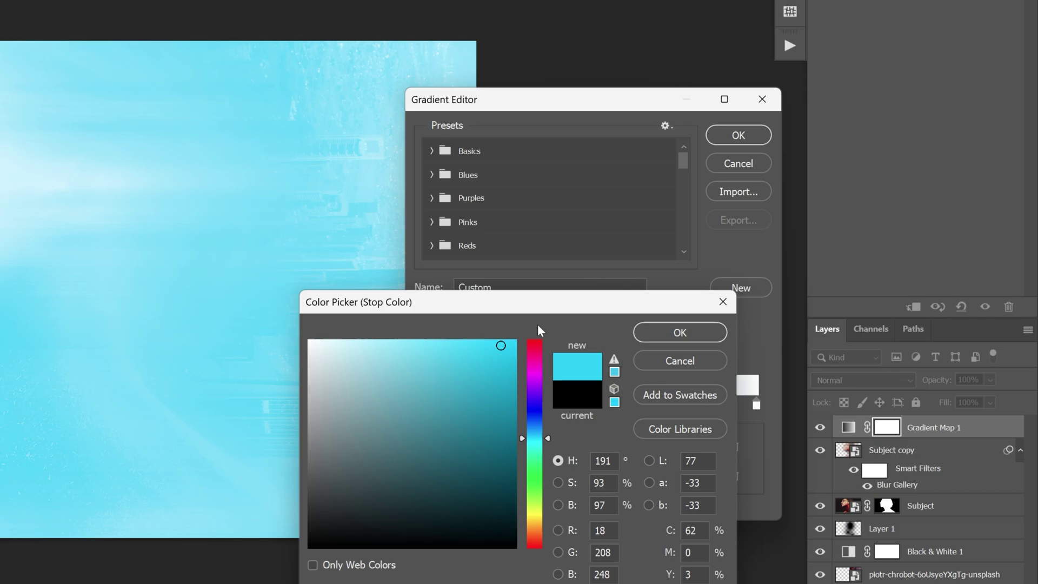
left_click(682, 333)
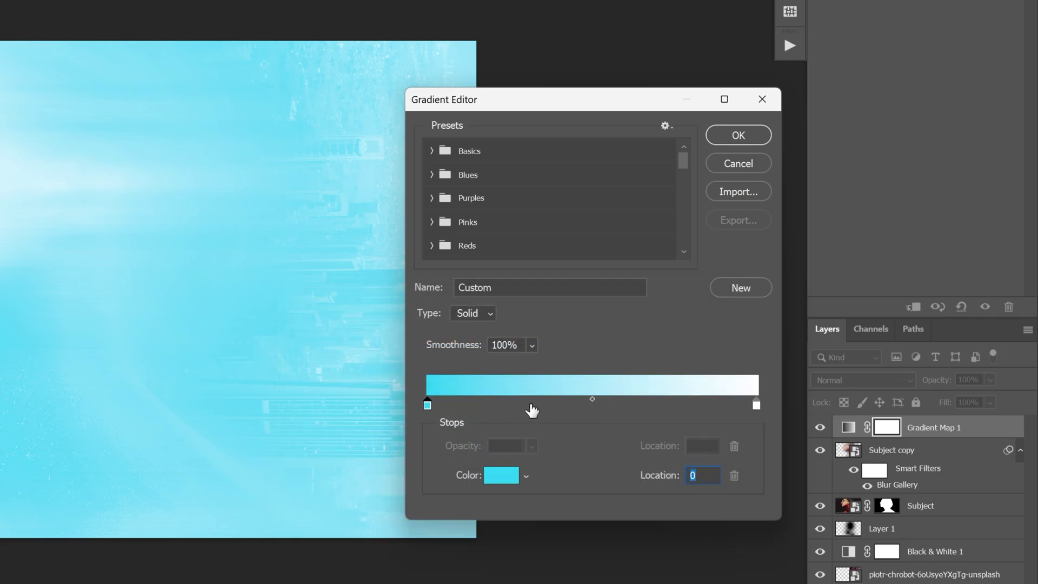
Add a blue stop at 31% and more colour stops, with red at 61% and yellow at 77%.
left_click(530, 406)
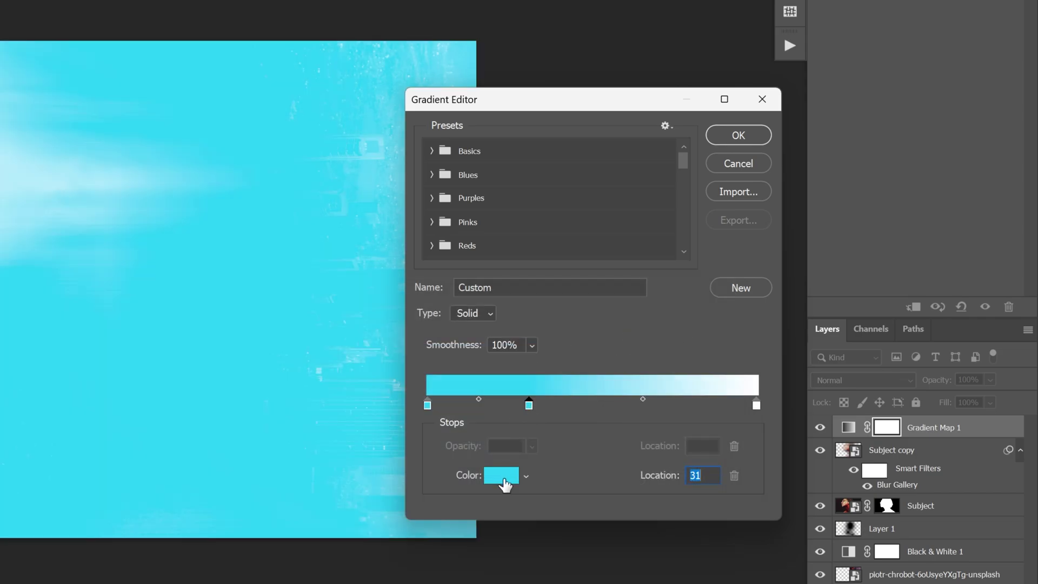
left_click(502, 476)
left_click(543, 411)
left_click(748, 323)
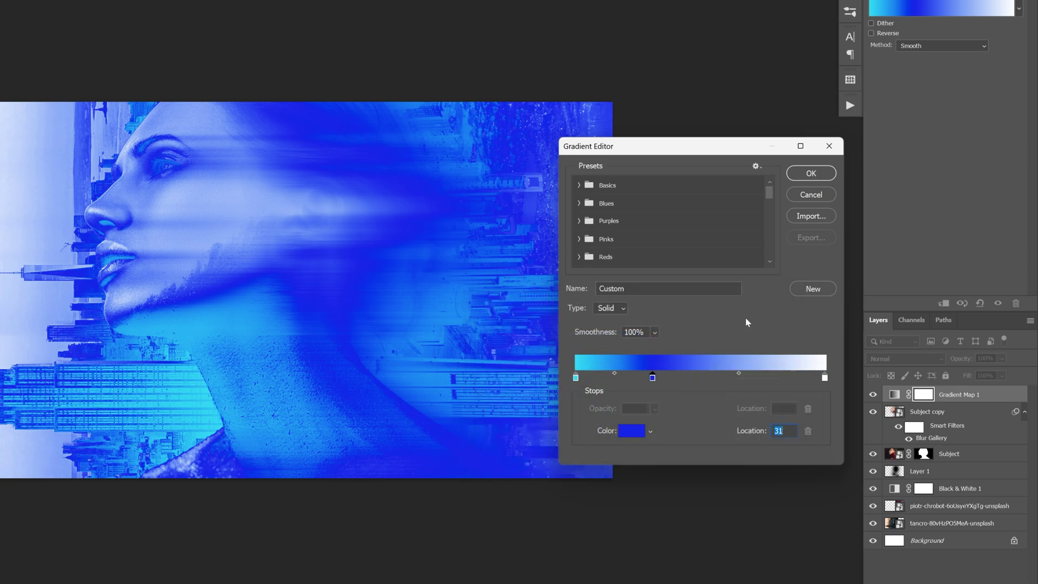
left_click(706, 377)
left_click(631, 431)
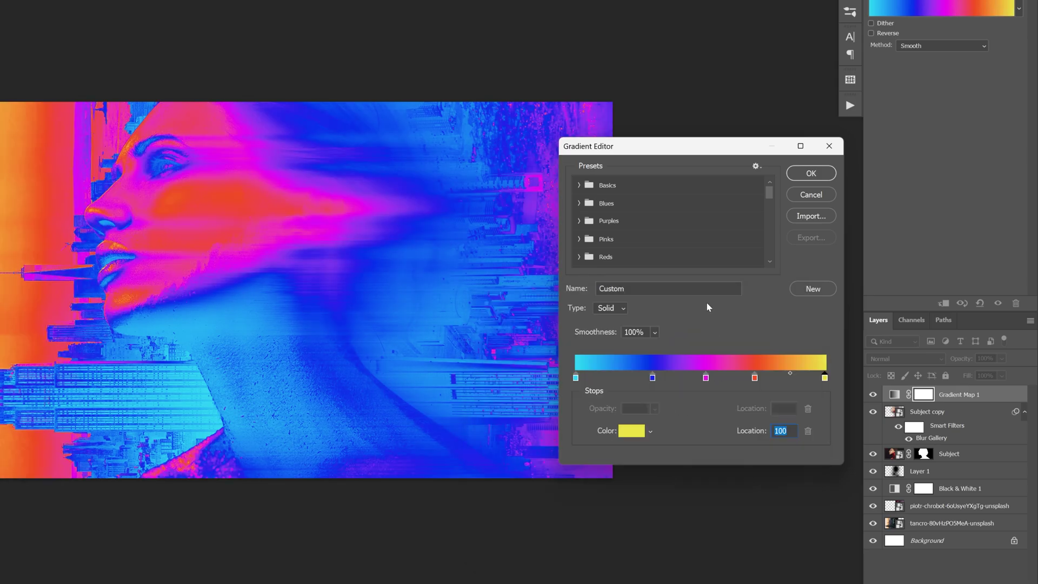
left_click_drag(824, 381, 620, 378)
left_click_drag(681, 378, 675, 378)
left_click(728, 378)
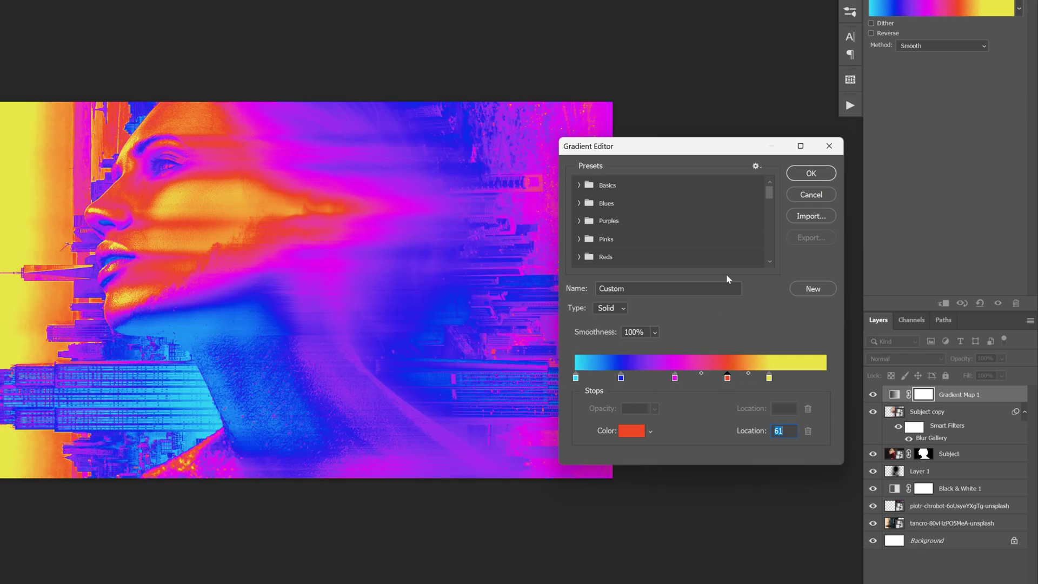
left_click(809, 173)
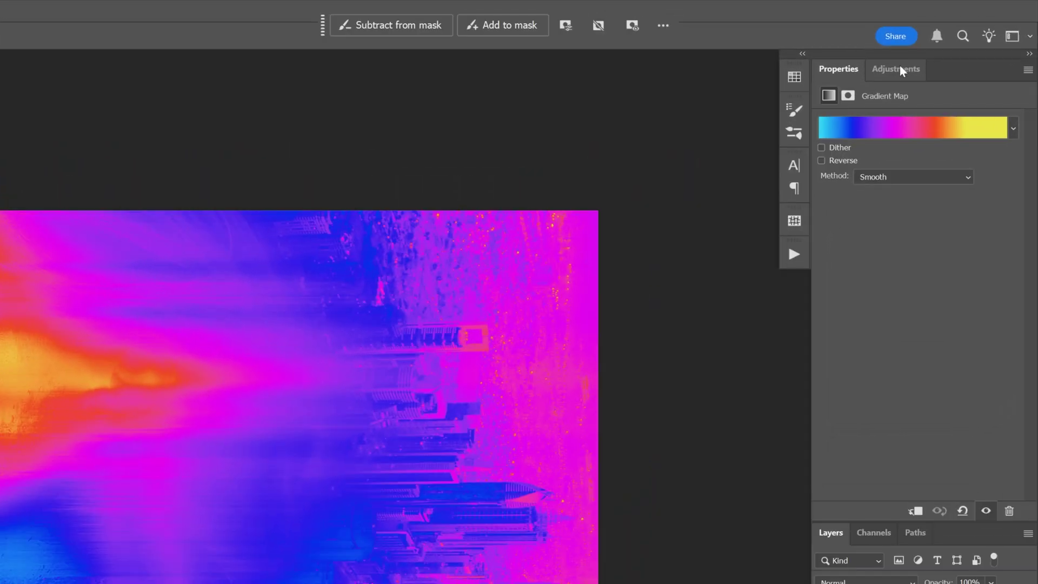
Add a Curves adjustment with an S-curve darkening shadows and lifting highlights.
left_click(900, 66)
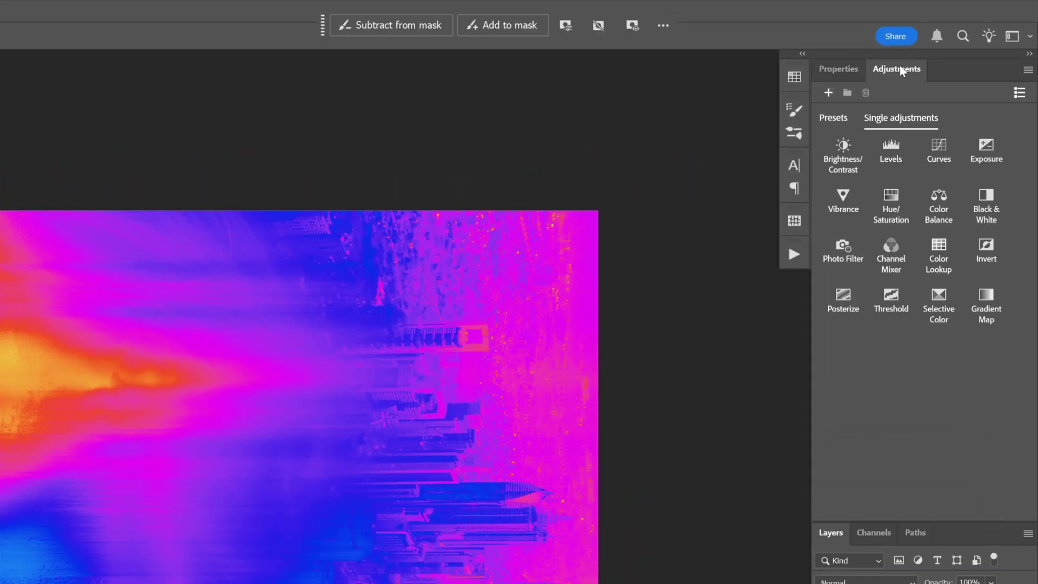
left_click(937, 145)
left_click_drag(915, 258, 915, 279)
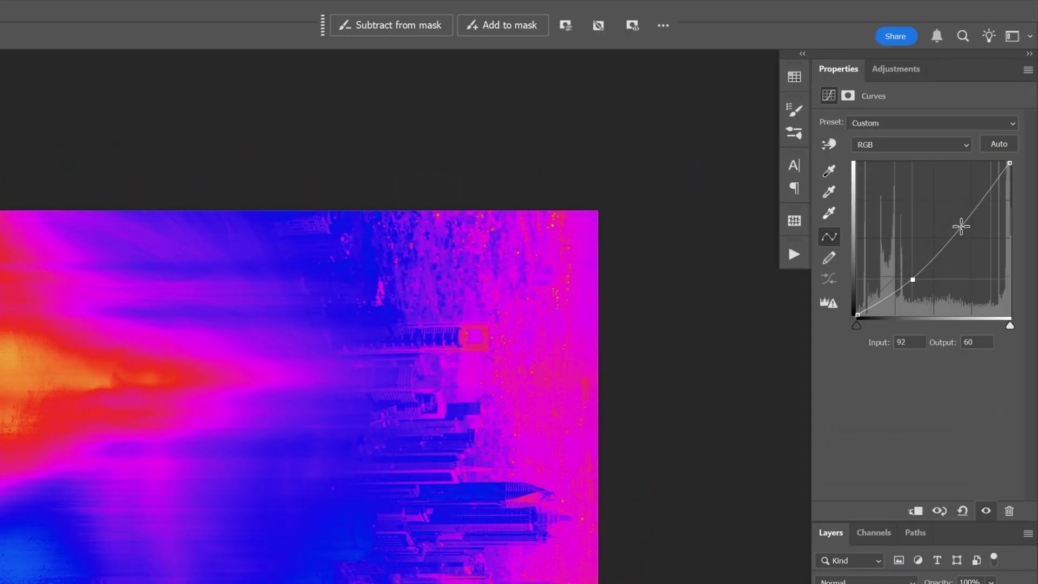
left_click_drag(962, 222, 947, 209)
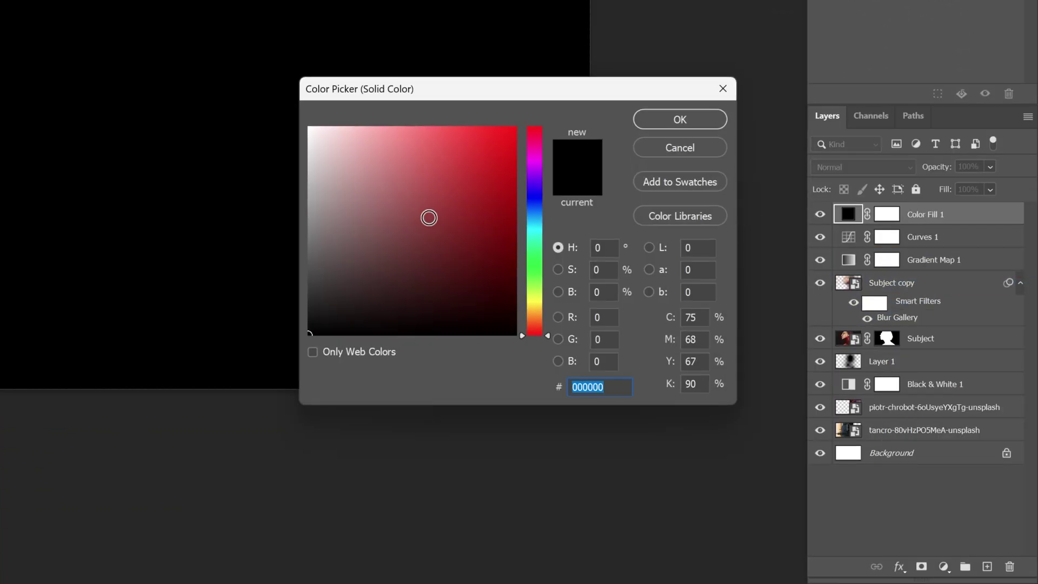
Set the new solid colour fill layer to white (#ffffff).
left_click_drag(429, 217, 287, 108)
left_click(676, 120)
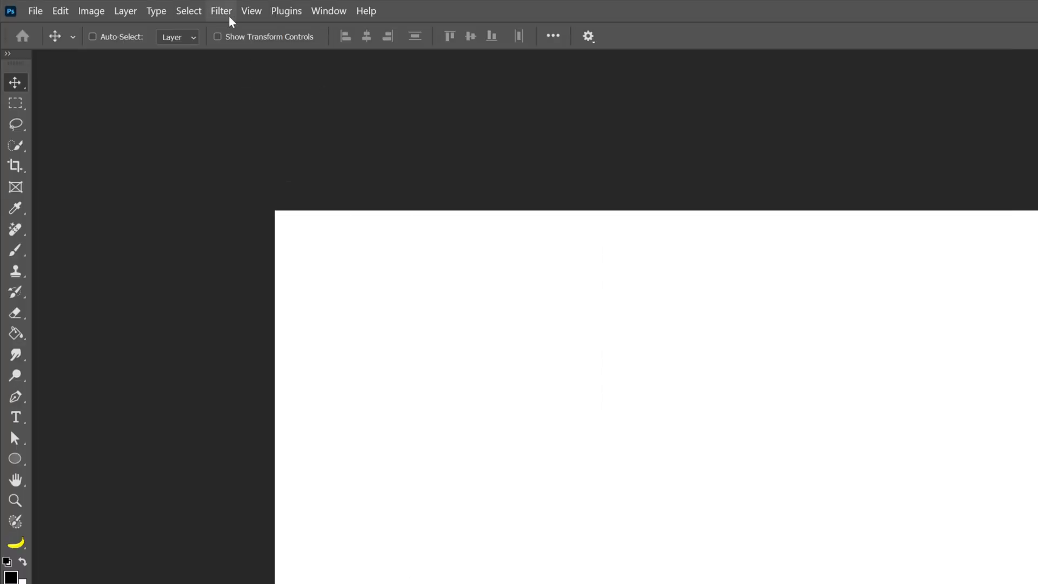
Convert the white fill to a smart object and apply a Line Halftone Pattern, Size 2, Contrast 0.
left_click(222, 11)
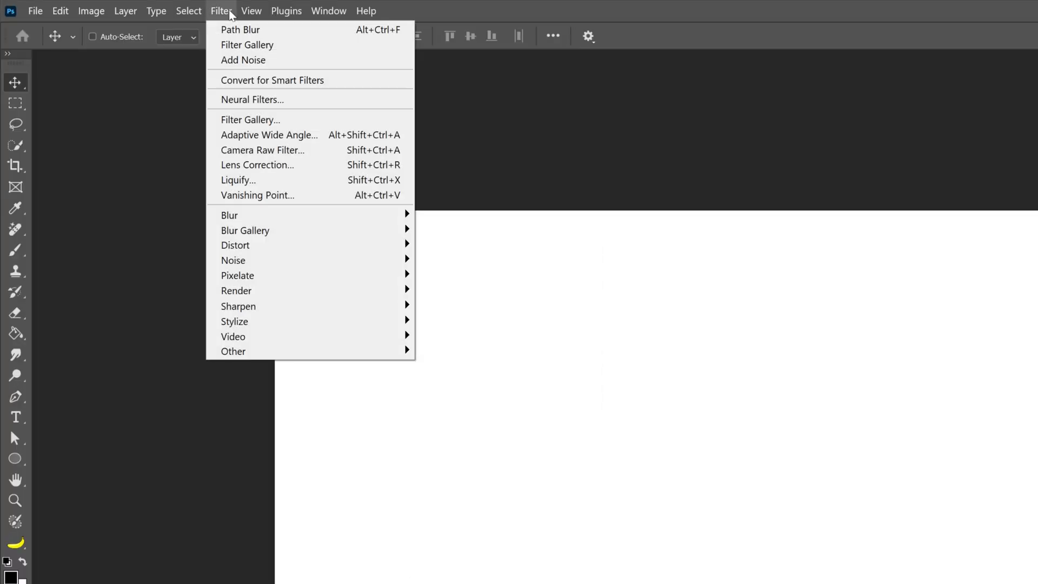
left_click(255, 123)
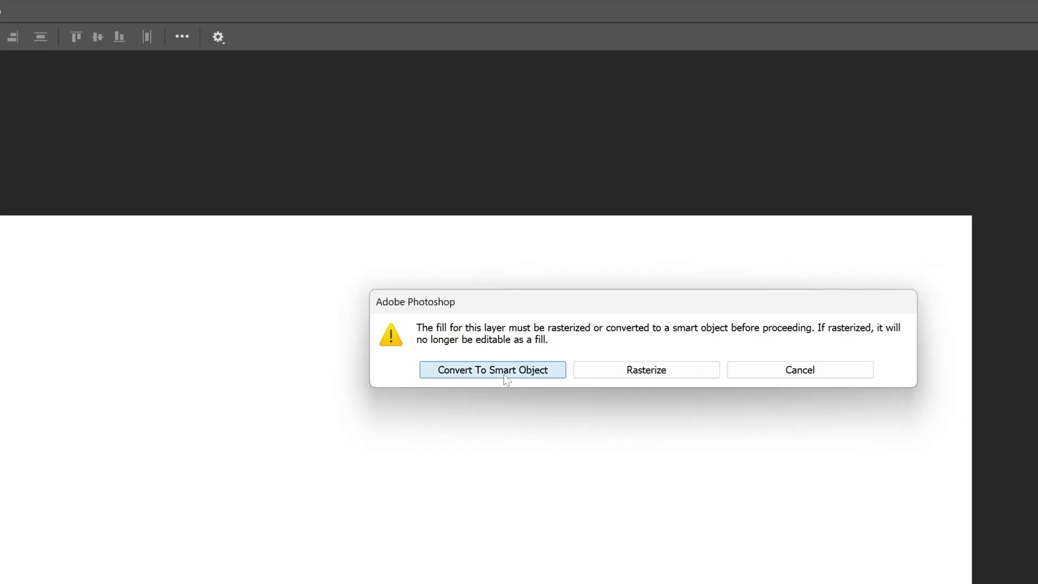
left_click(505, 373)
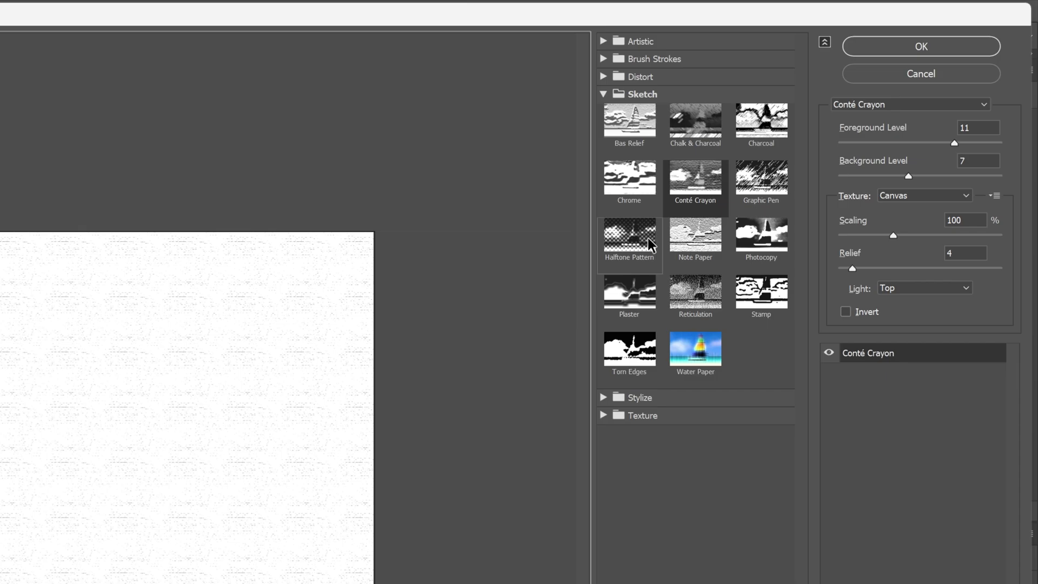
left_click(648, 240)
left_click(931, 197)
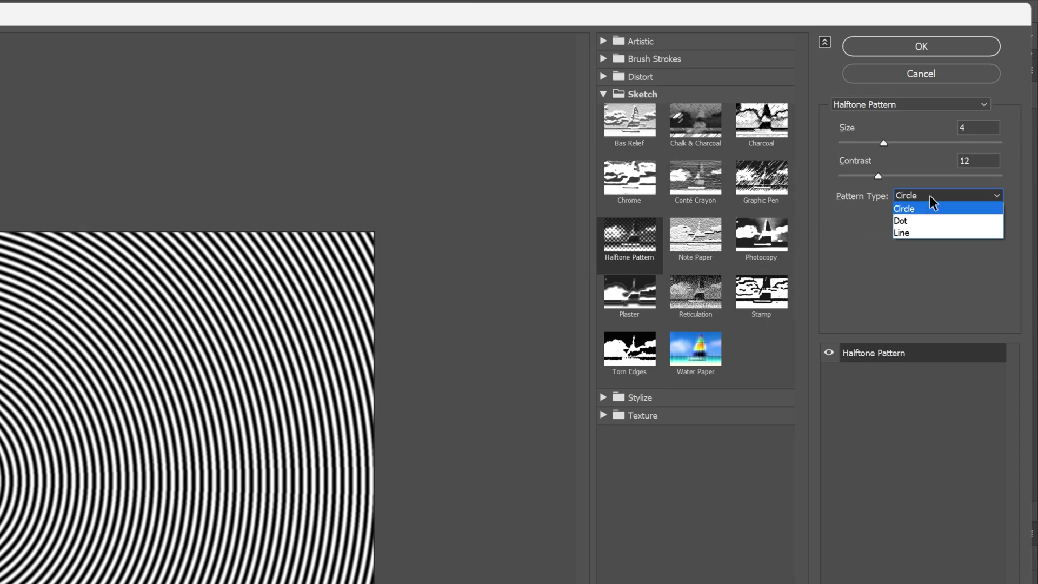
left_click(921, 232)
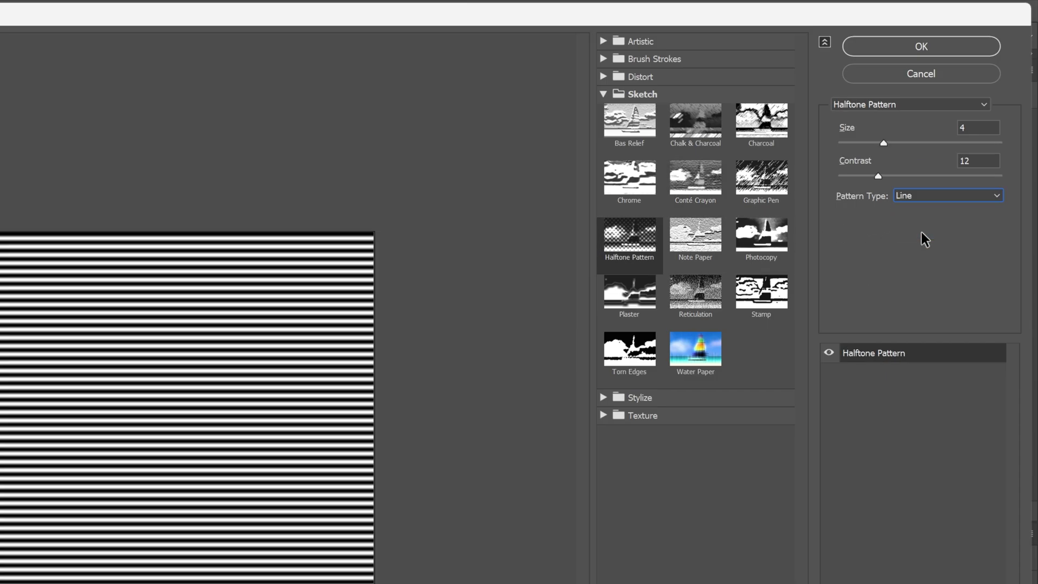
left_click_drag(884, 143, 832, 174)
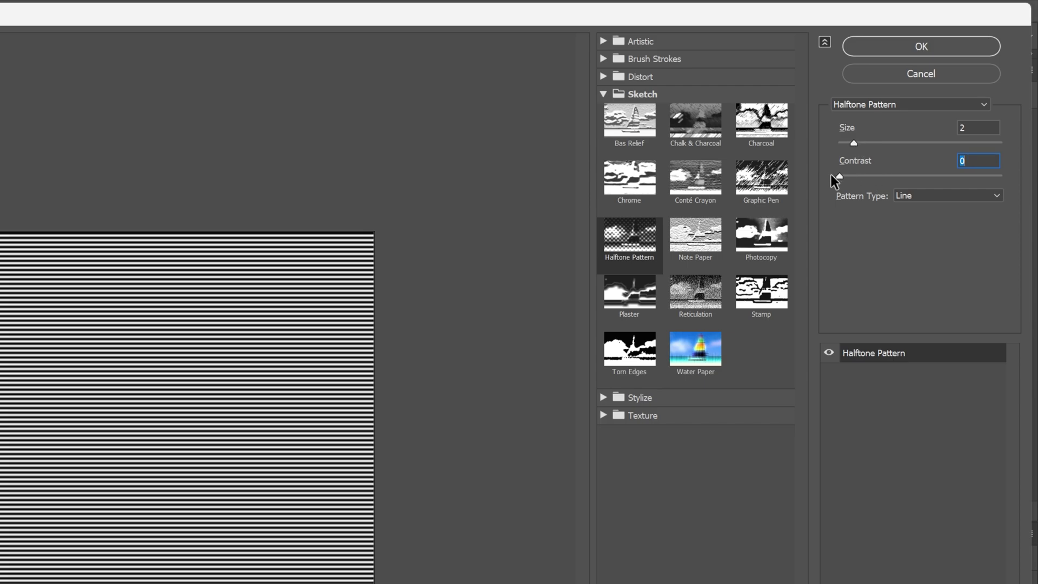